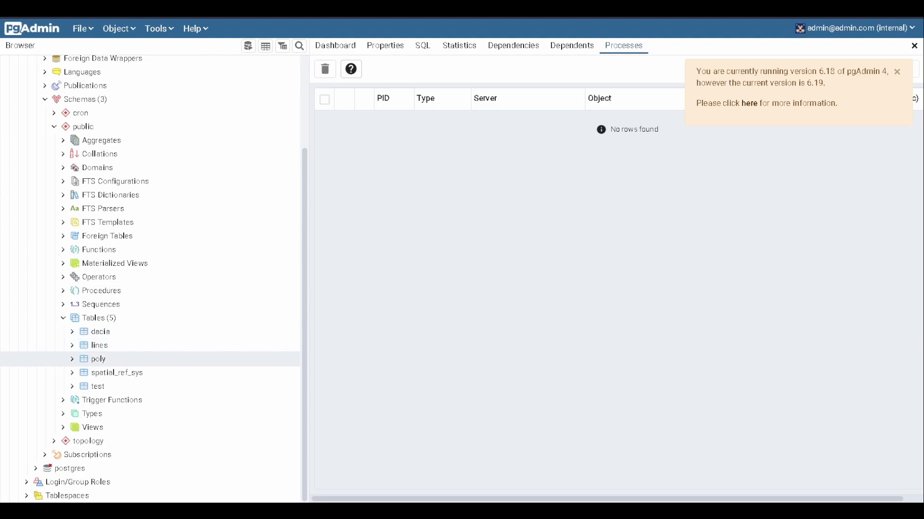
- Scroll the pgAdmin Browser tree up to reveal the gis database's public tables dacia, lines, poly, spatial_ref_sys and test
{"action": "scroll", "coordinate": [96, 347], "scroll_direction": "up", "scroll_amount": 3}
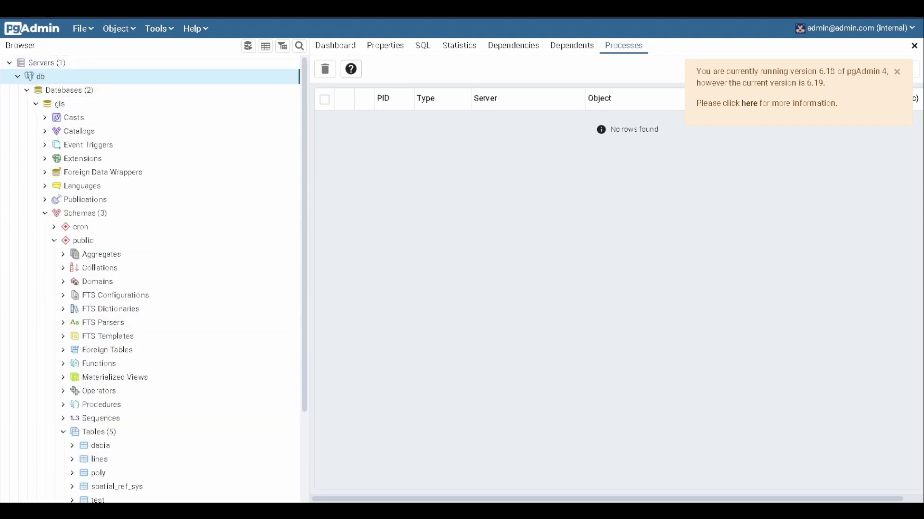
- Review the db server's connection properties: host db, port 5432, maintenance database gis, and username
{"action": "right_click", "coordinate": [59, 78]}
{"action": "left_click", "coordinate": [115, 234]}
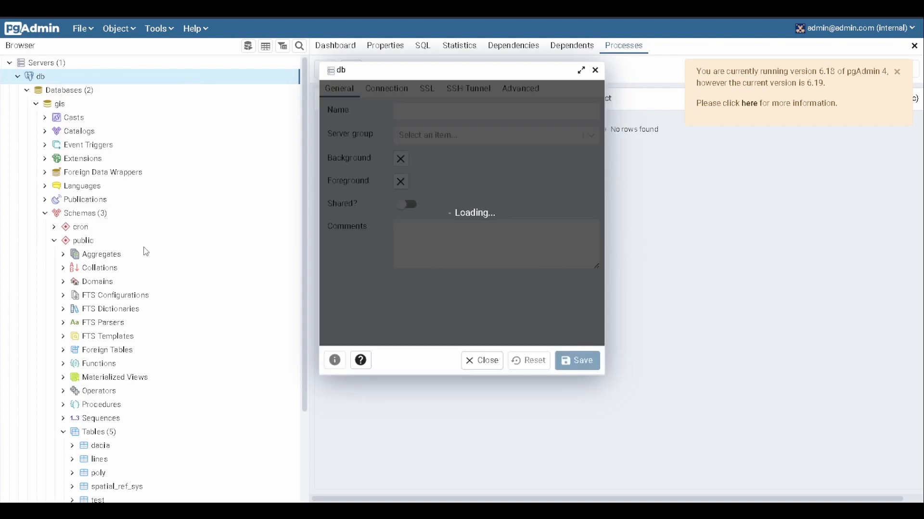
{"action": "left_click", "coordinate": [395, 95]}
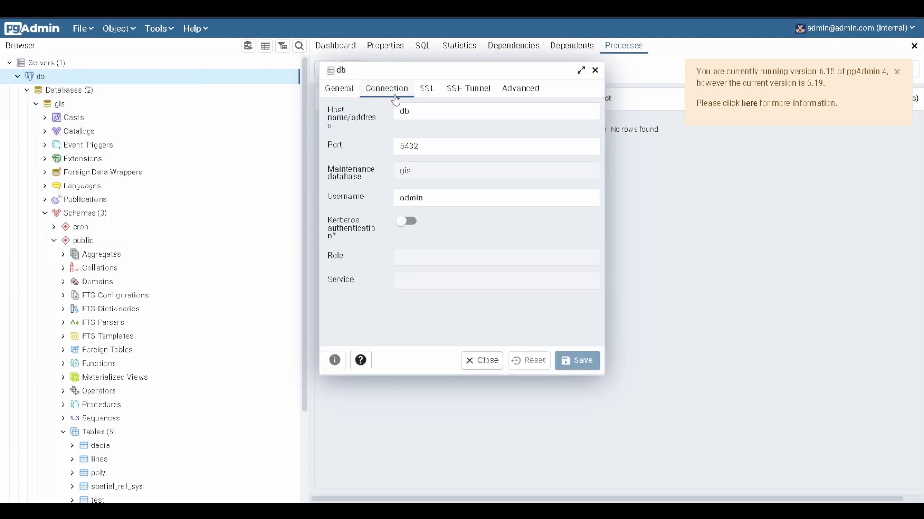
{"action": "left_click", "coordinate": [423, 111]}
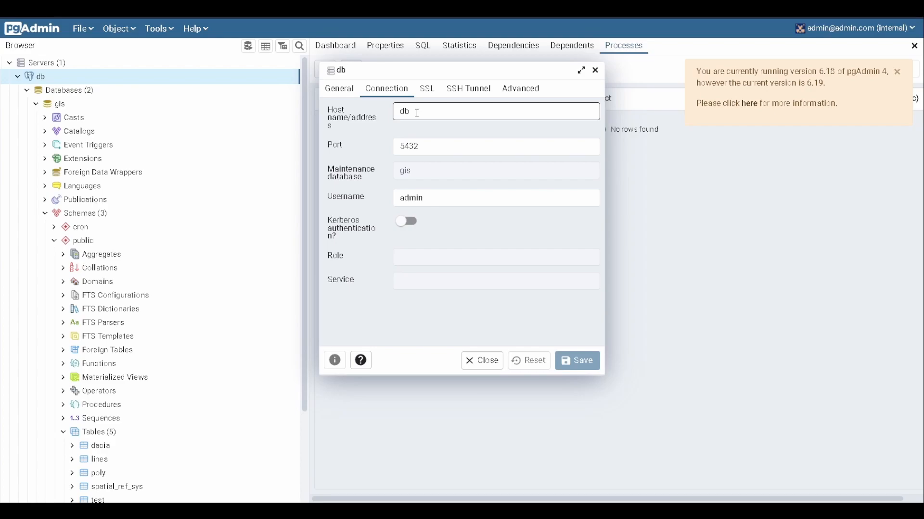
{"action": "left_click_drag", "start_coordinate": [440, 140], "coordinate": [390, 175]}
{"action": "left_click", "coordinate": [442, 164]}
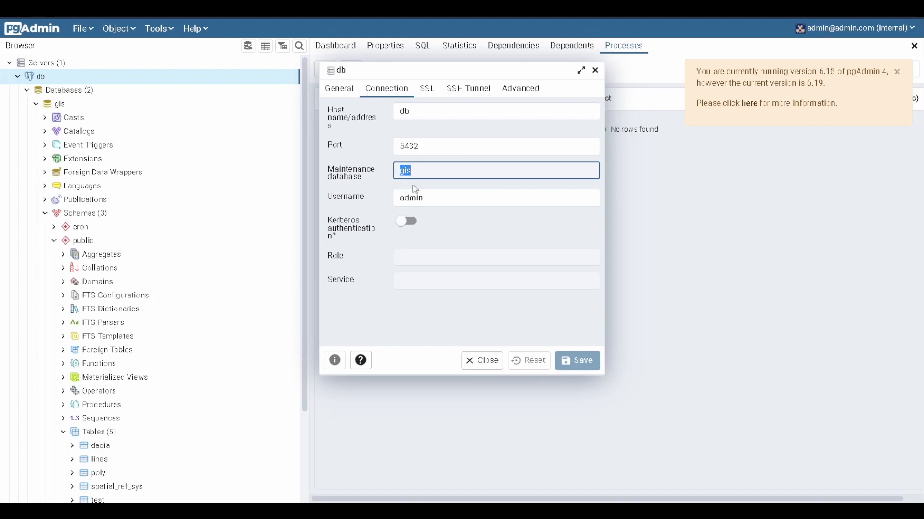
{"action": "left_click_drag", "start_coordinate": [436, 198], "coordinate": [400, 199]}
{"action": "left_click", "coordinate": [457, 201]}
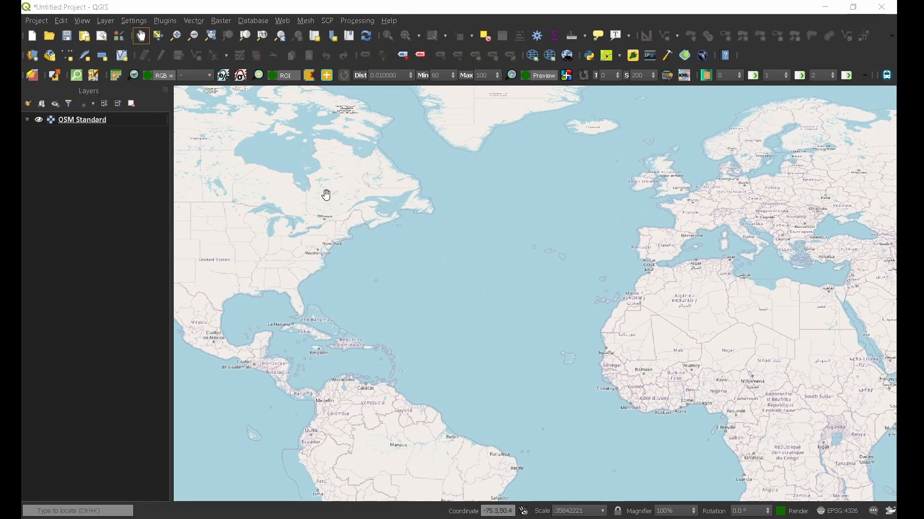
- Open the Data Source Manager from the Layer menu and settle on its PostgreSQL page
{"action": "left_click", "coordinate": [105, 23]}
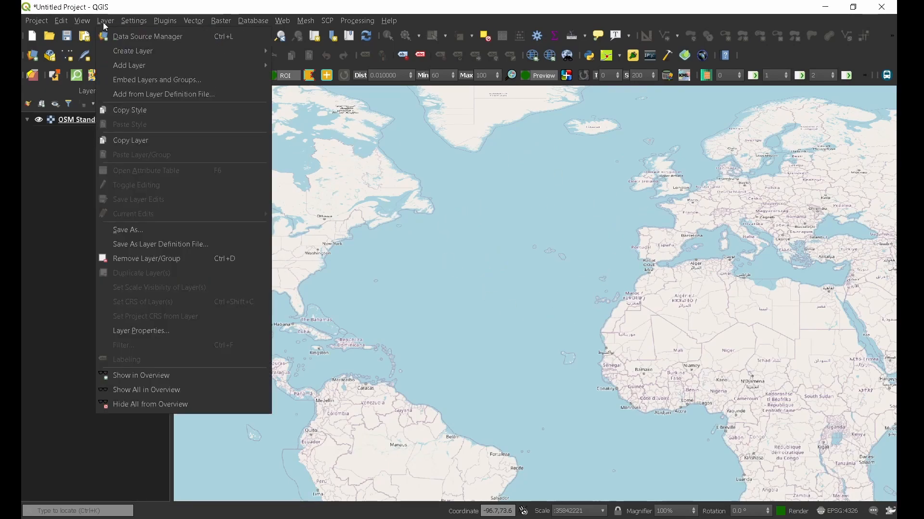
{"action": "left_click", "coordinate": [131, 38]}
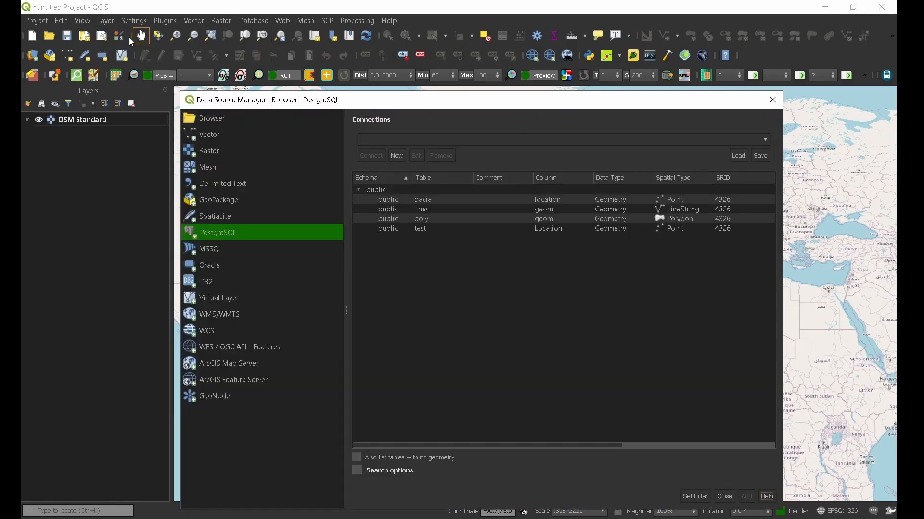
{"action": "left_click", "coordinate": [358, 189]}
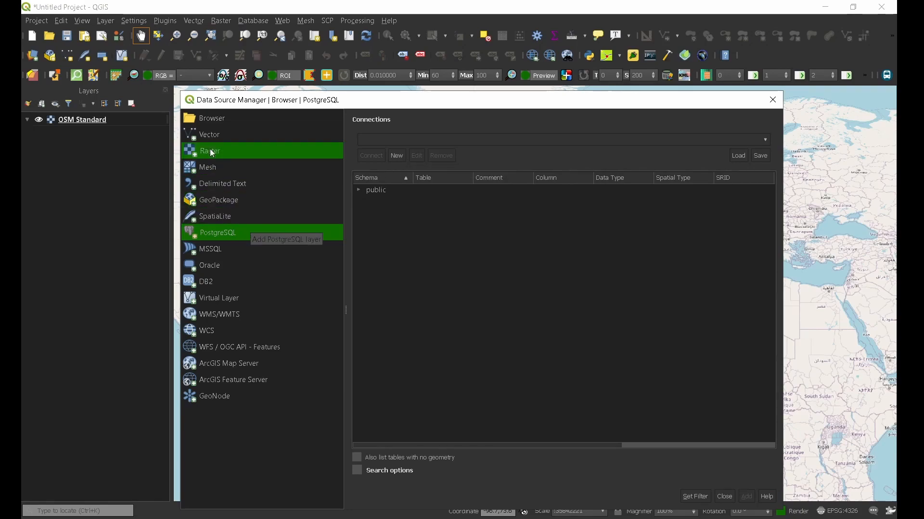
{"action": "left_click", "coordinate": [210, 123]}
{"action": "left_click", "coordinate": [220, 234]}
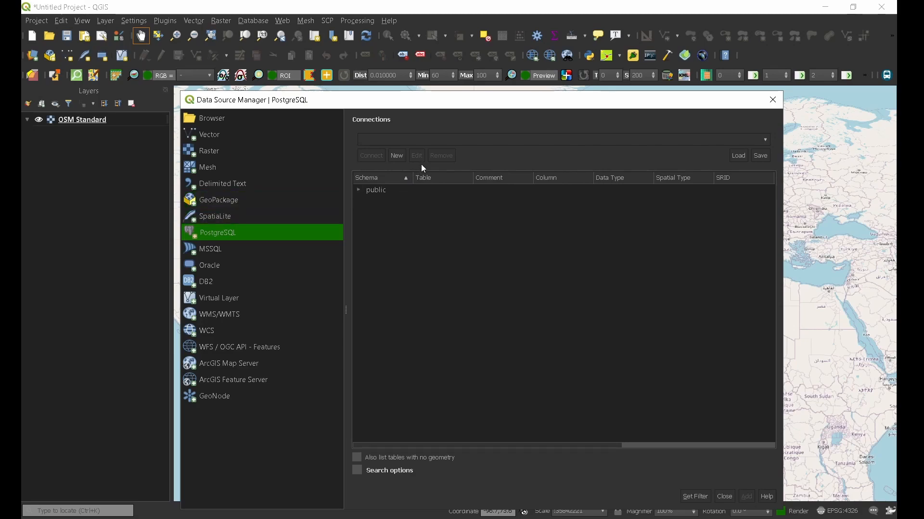
- Start a new PostGIS connection named geoprogramming to host localhost, port 5432, database gis
{"action": "left_click", "coordinate": [397, 156]}
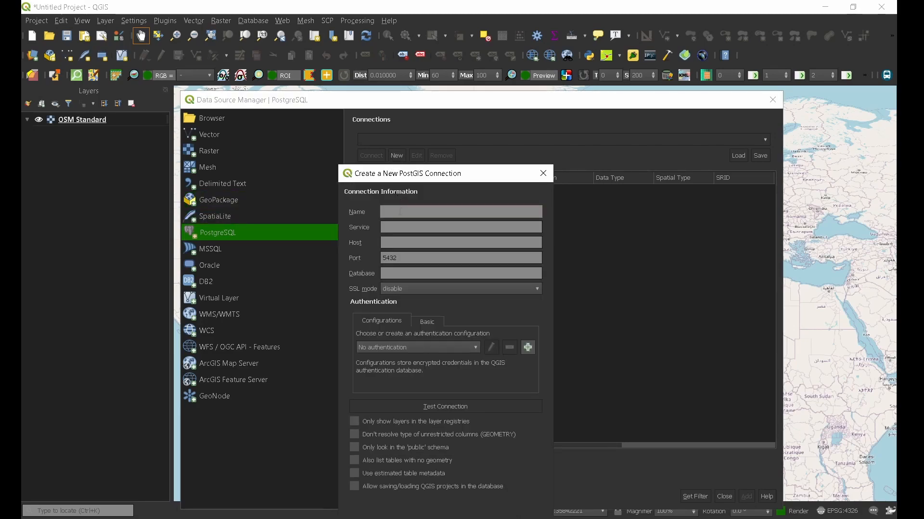
{"action": "type", "text": "geo"}
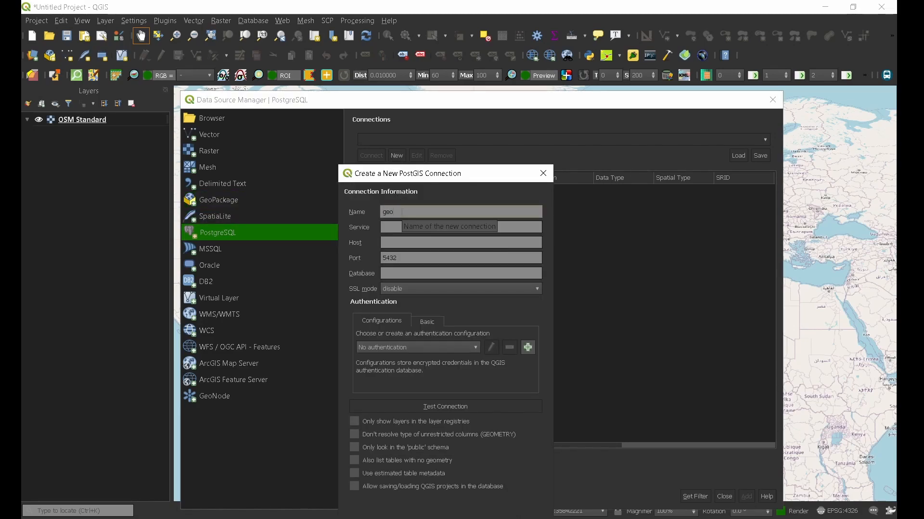
{"action": "type", "text": "programming"}
{"action": "left_click", "coordinate": [401, 245]}
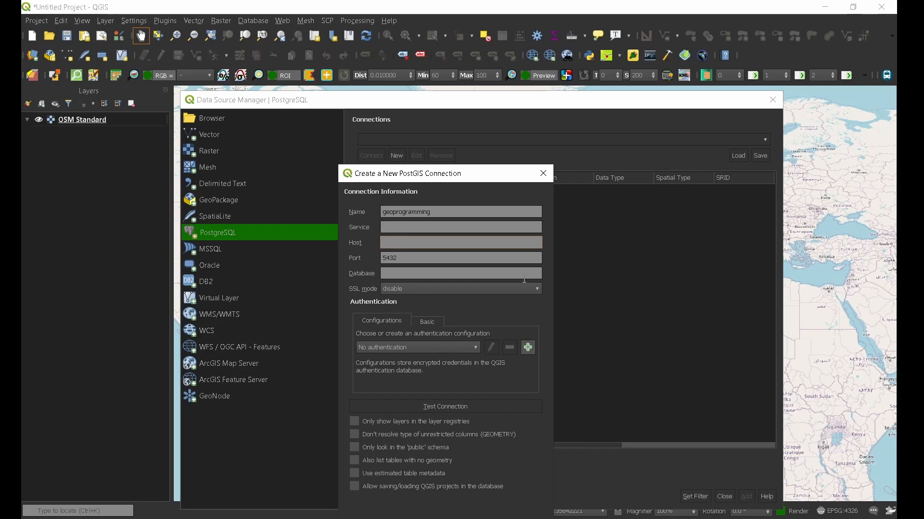
{"action": "type", "text": "localhost"}
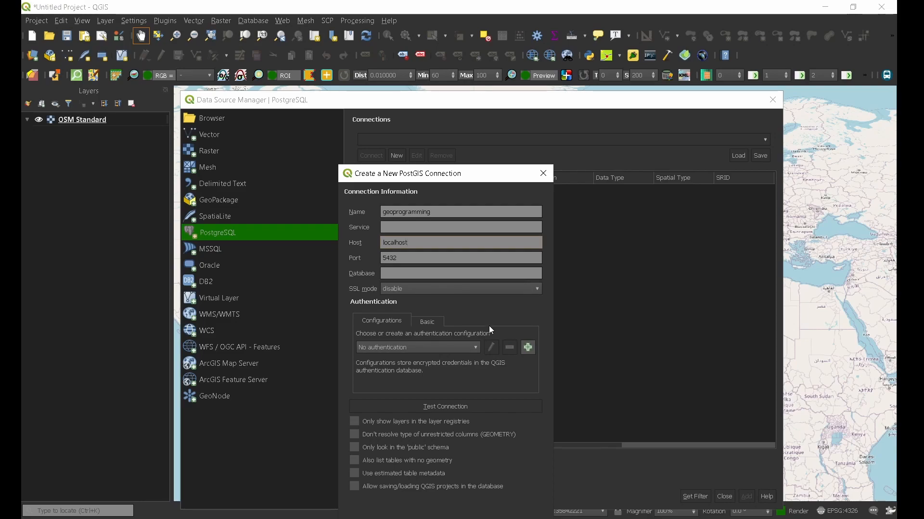
{"action": "key", "text": "Tab"}
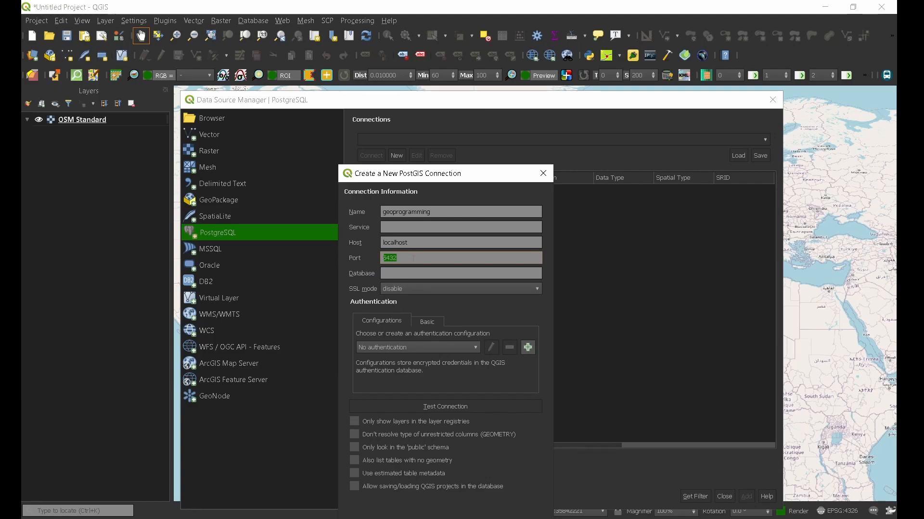
{"action": "left_click", "coordinate": [414, 273]}
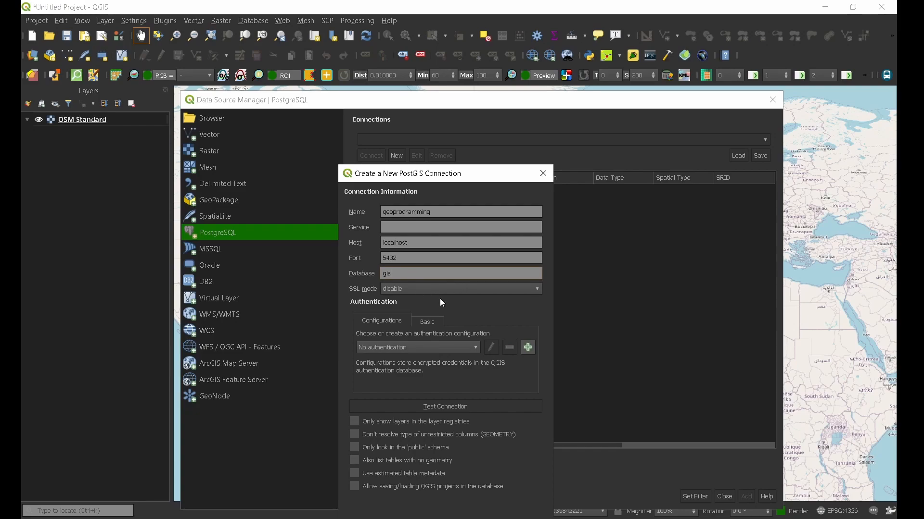
- Enter the basic login user name and password, test the connection successfully, and save it
{"action": "left_click", "coordinate": [428, 323]}
{"action": "left_click", "coordinate": [423, 339]}
{"action": "type", "text": "admin"}
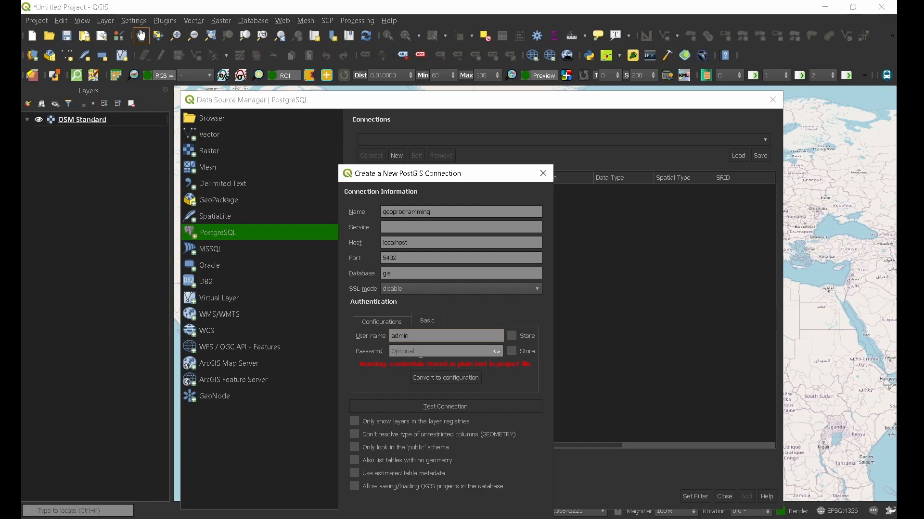
{"action": "left_click", "coordinate": [445, 350]}
{"action": "type", "text": "••"}
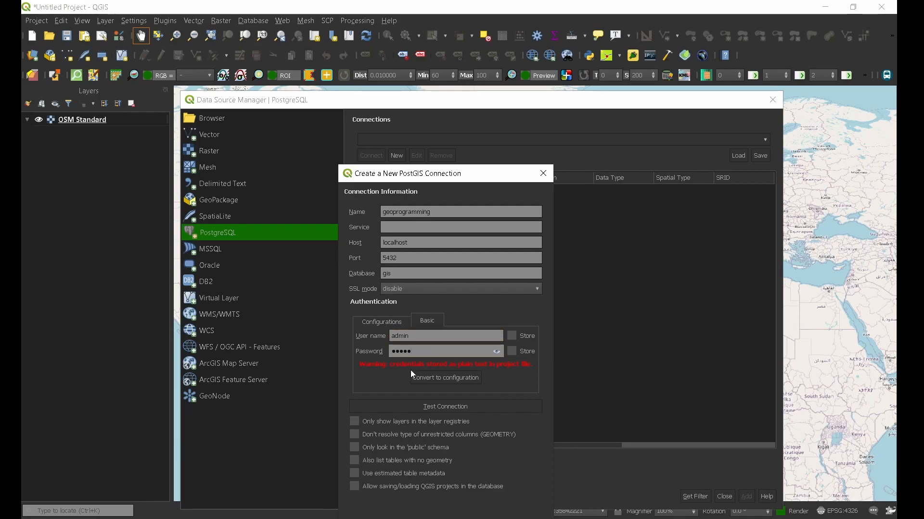
{"action": "left_click", "coordinate": [432, 407]}
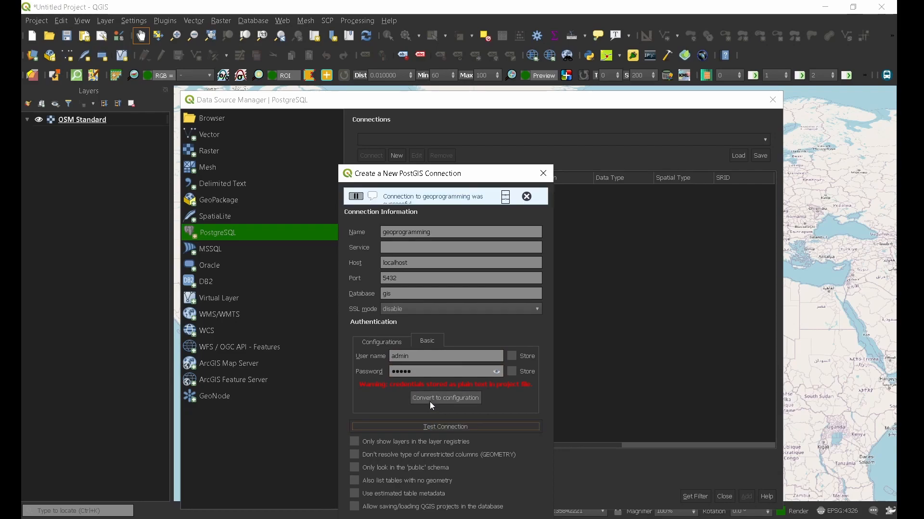
{"action": "left_click_drag", "start_coordinate": [470, 165], "coordinate": [469, 127]}
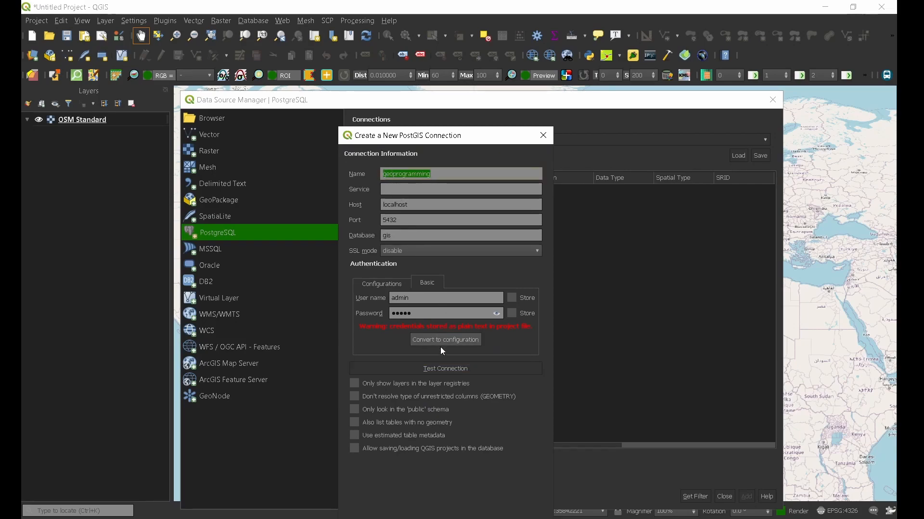
{"action": "left_click", "coordinate": [446, 371]}
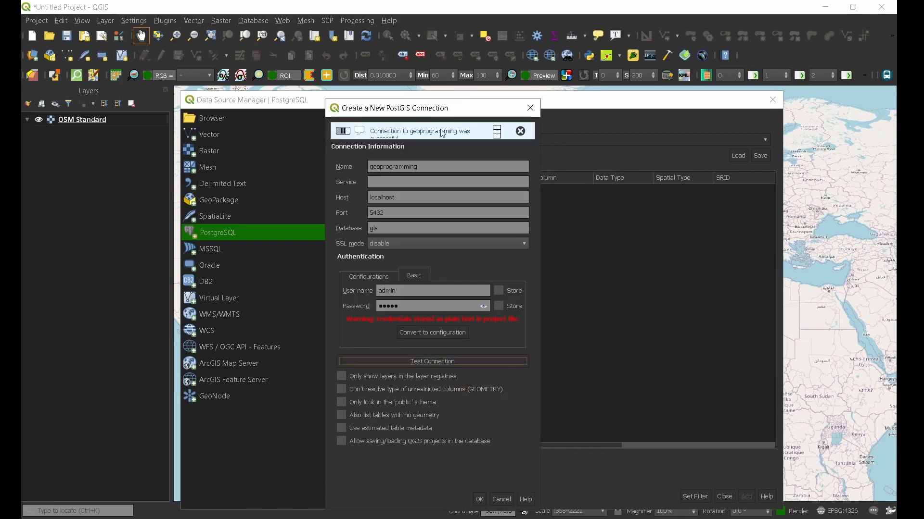
{"action": "left_click", "coordinate": [480, 499]}
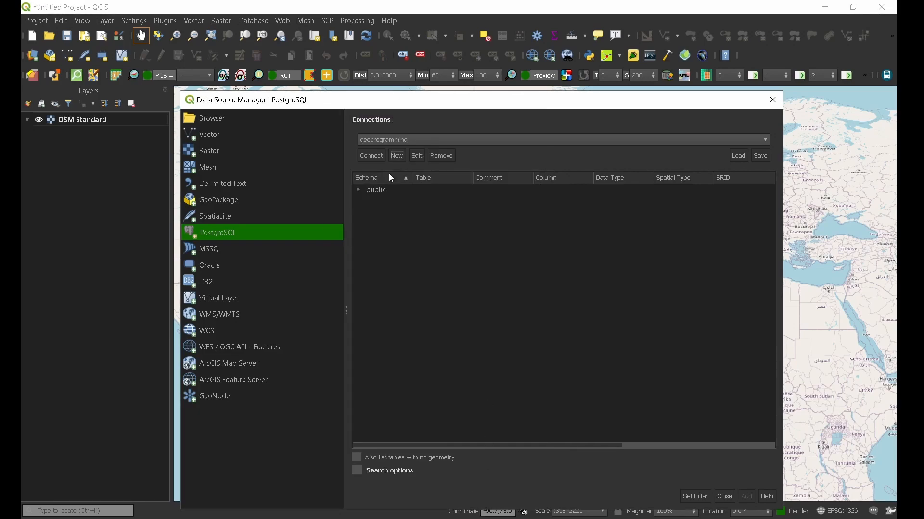
- After a failed connect asking for credentials, re-enter the basic user name and password and save
{"action": "left_click", "coordinate": [377, 154]}
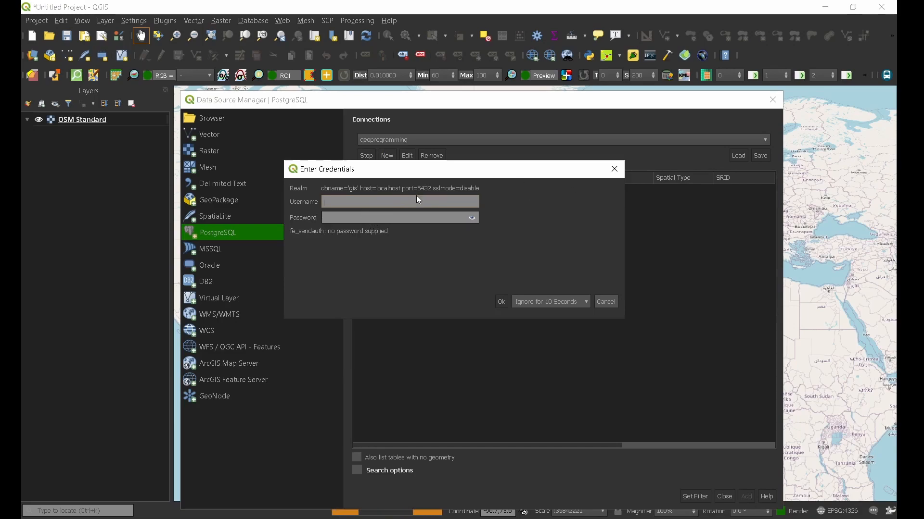
{"action": "left_click", "coordinate": [615, 169]}
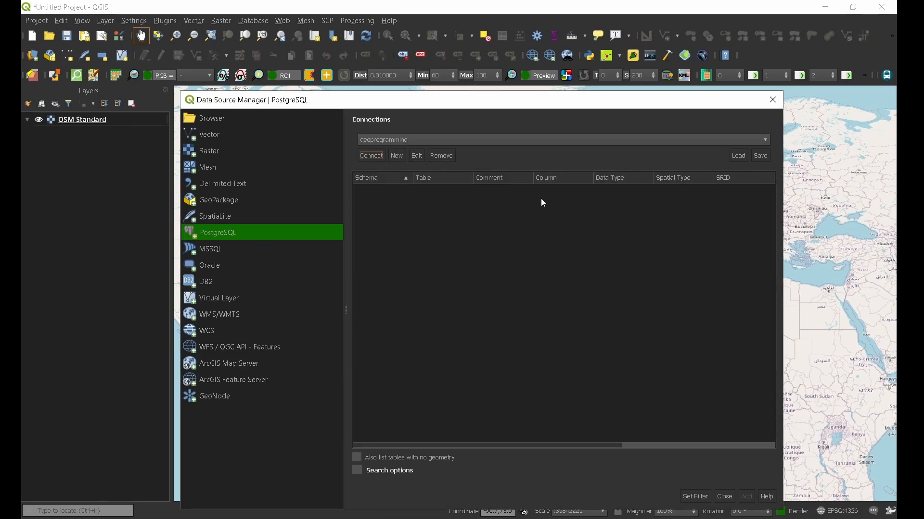
{"action": "left_click", "coordinate": [399, 157]}
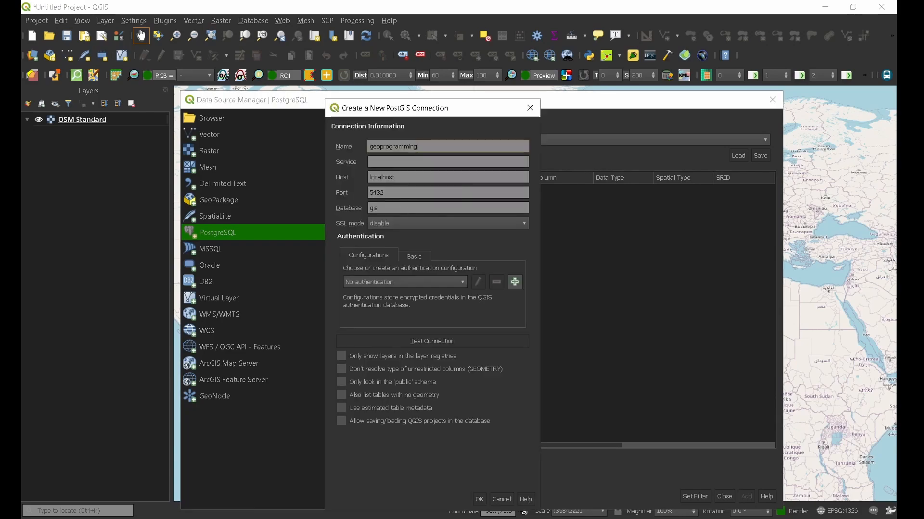
{"action": "left_click", "coordinate": [414, 257]}
{"action": "left_click", "coordinate": [387, 271]}
{"action": "type", "text": "admin"}
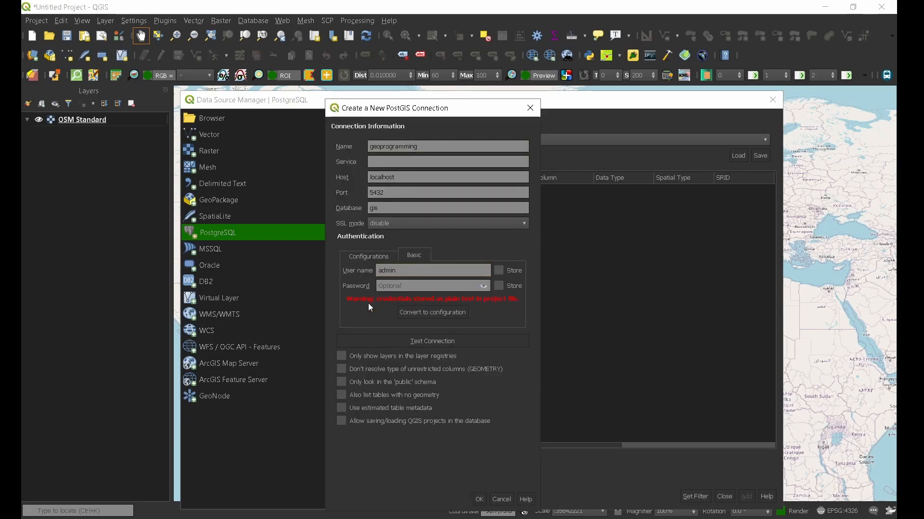
{"action": "left_click", "coordinate": [396, 288]}
{"action": "type", "text": "a"}
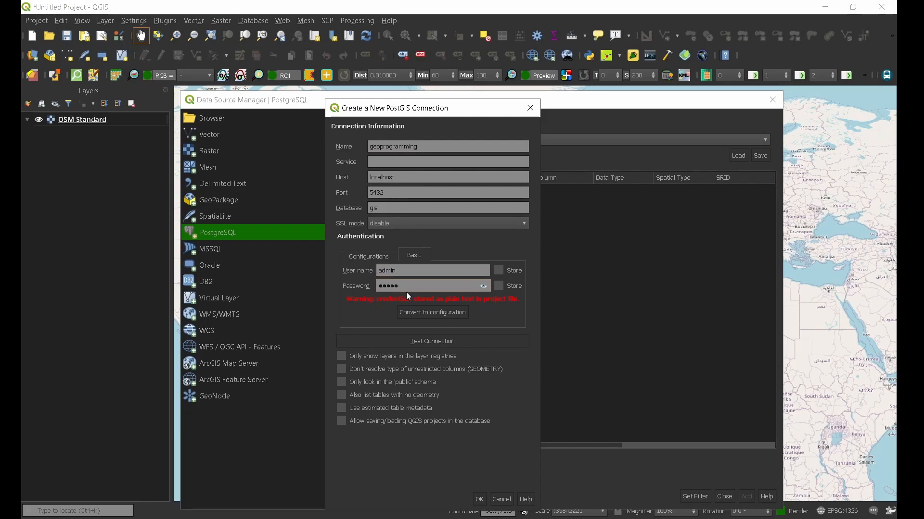
{"action": "left_click", "coordinate": [478, 500]}
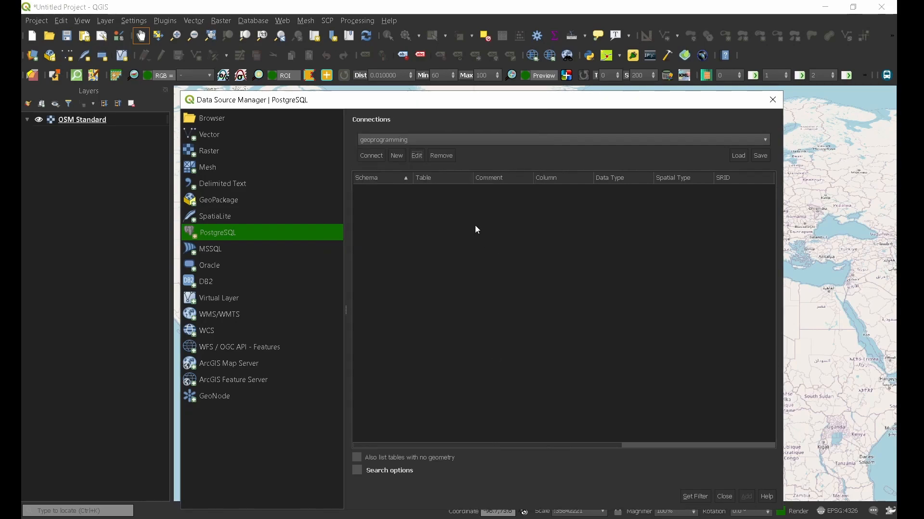
- Connect again, dismiss the credentials prompt, and reopen the geoprogramming connection settings
{"action": "left_click", "coordinate": [375, 158]}
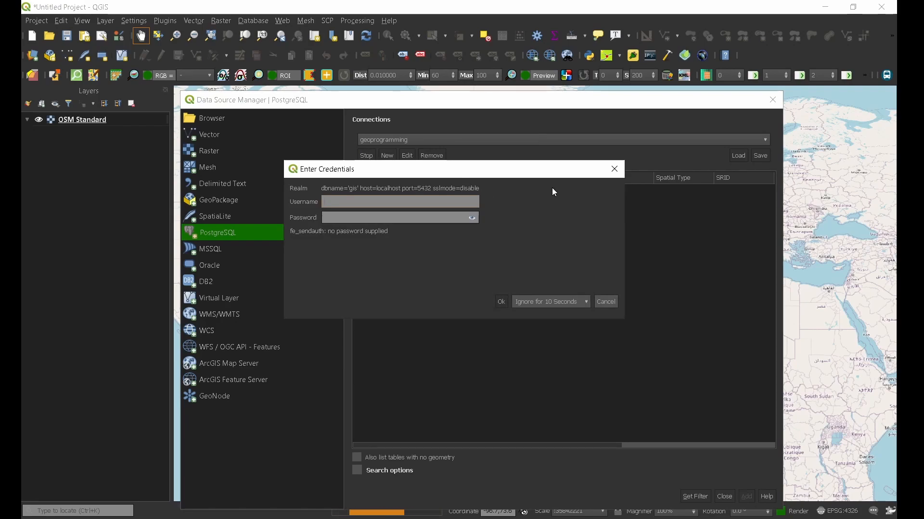
{"action": "left_click", "coordinate": [614, 169]}
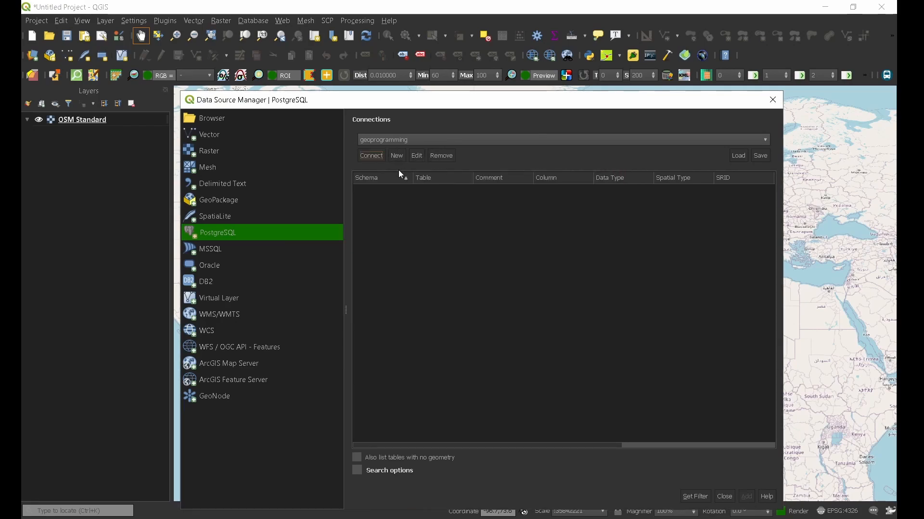
{"action": "left_click", "coordinate": [418, 156]}
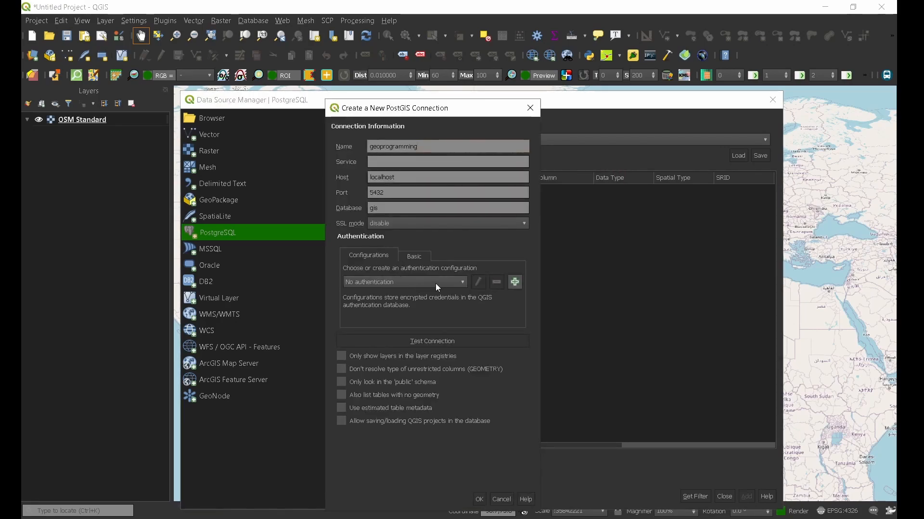
- Store the database user name and password as an authentication configuration, test, save and connect
{"action": "left_click", "coordinate": [417, 254]}
{"action": "left_click", "coordinate": [413, 272]}
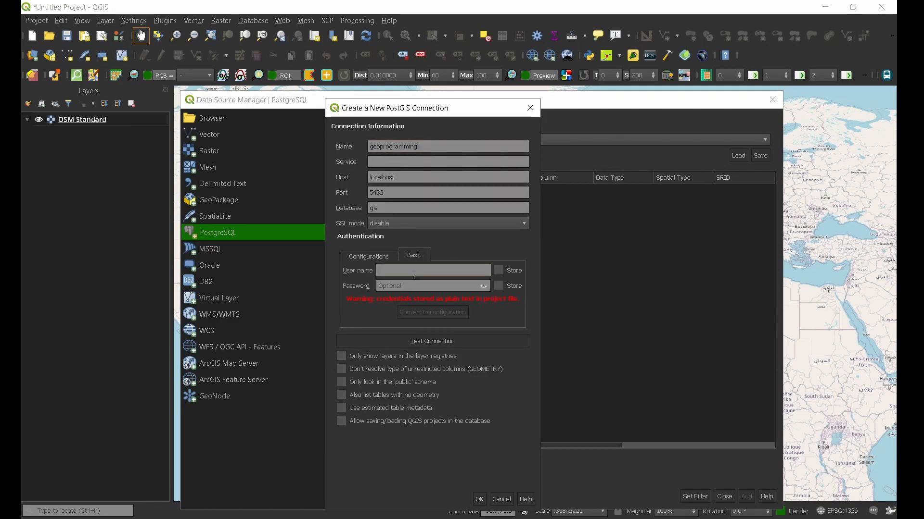
{"action": "type", "text": "admin"}
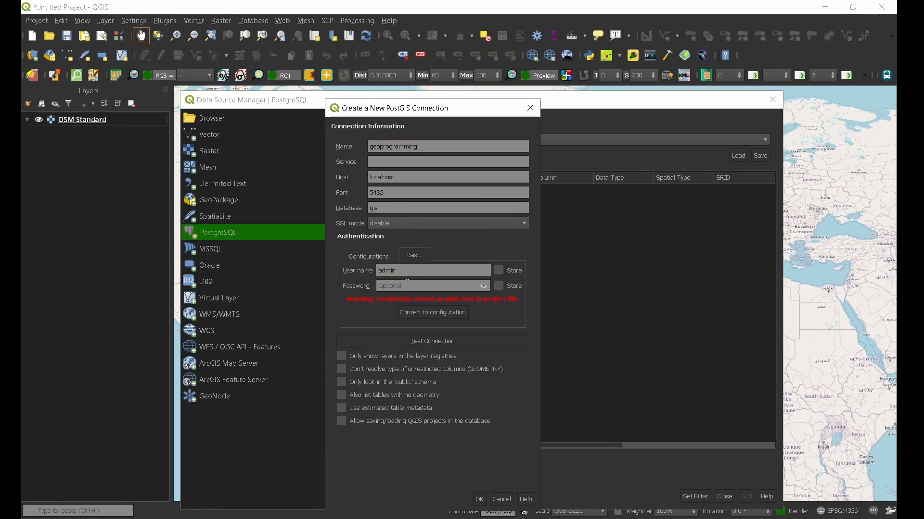
{"action": "left_click", "coordinate": [425, 287]}
{"action": "type", "text": "ad"}
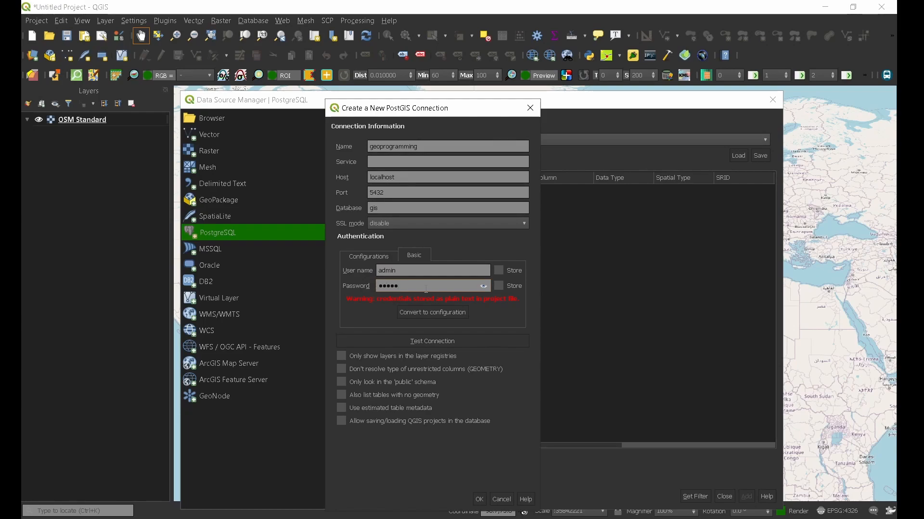
{"action": "left_click", "coordinate": [434, 312]}
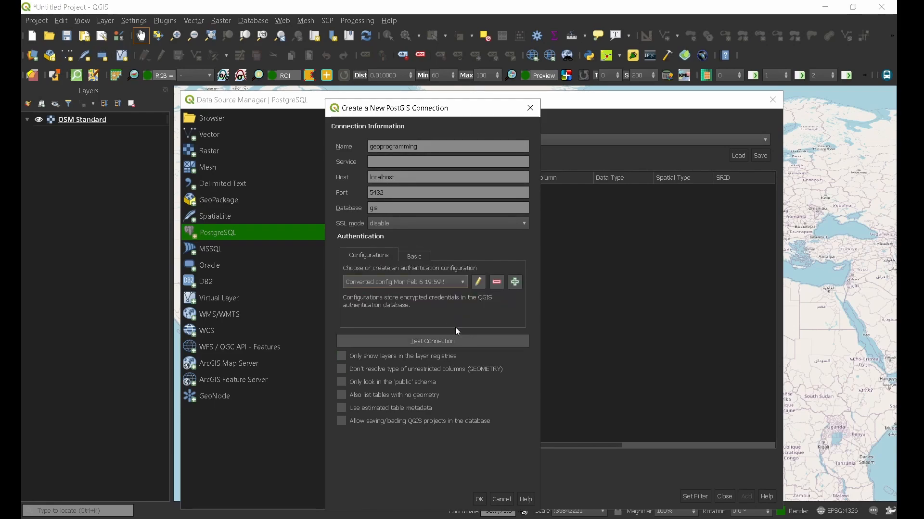
{"action": "left_click", "coordinate": [446, 342]}
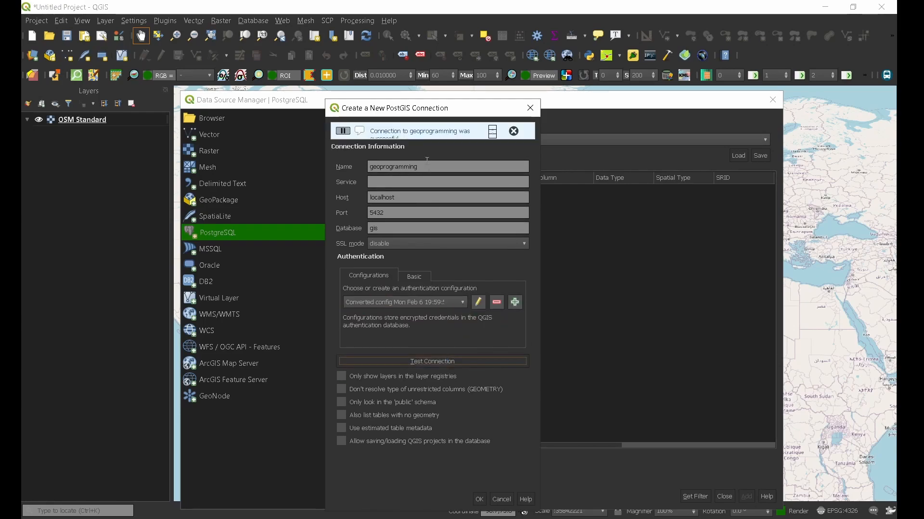
{"action": "left_click", "coordinate": [483, 502]}
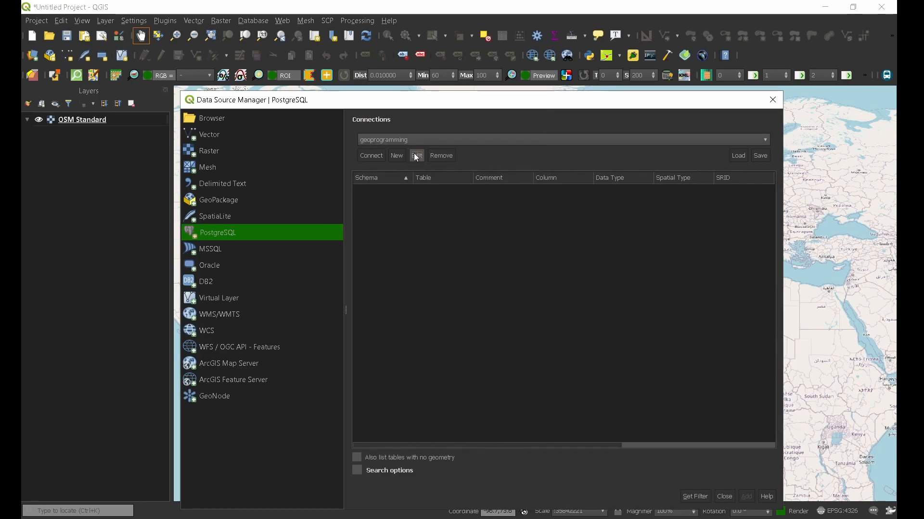
{"action": "left_click", "coordinate": [375, 155]}
- Expand the public schema and add the dacia, lines and poly tables together as layers
{"action": "left_click", "coordinate": [359, 191]}
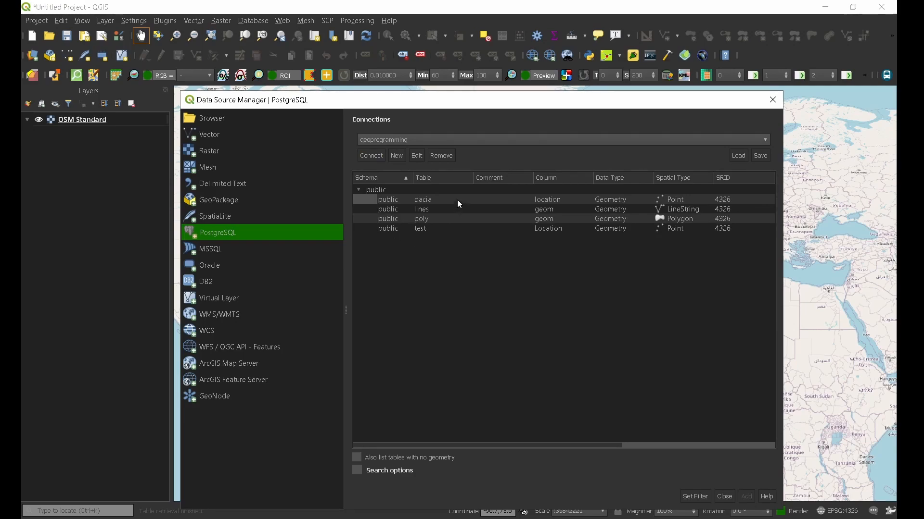
{"action": "left_click", "coordinate": [440, 201]}
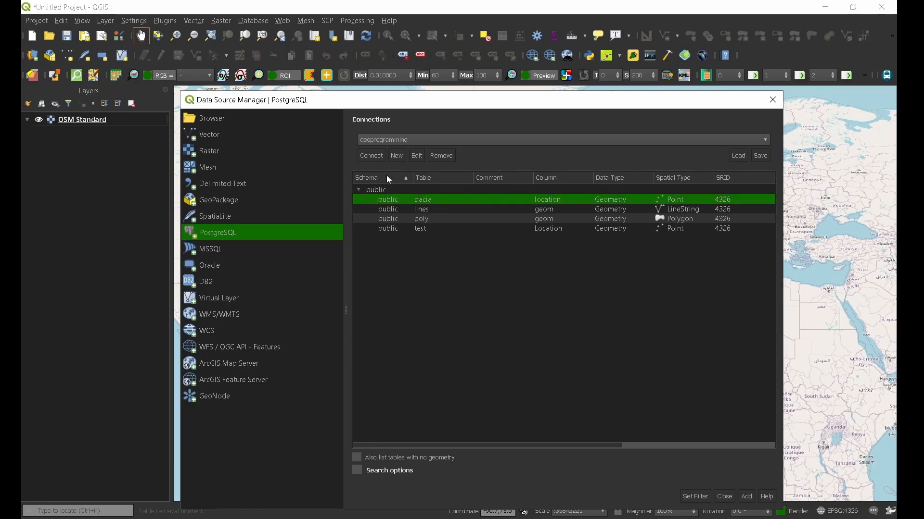
{"action": "left_click", "coordinate": [420, 210], "text": "ctrl"}
{"action": "left_click", "coordinate": [422, 217], "text": "ctrl"}
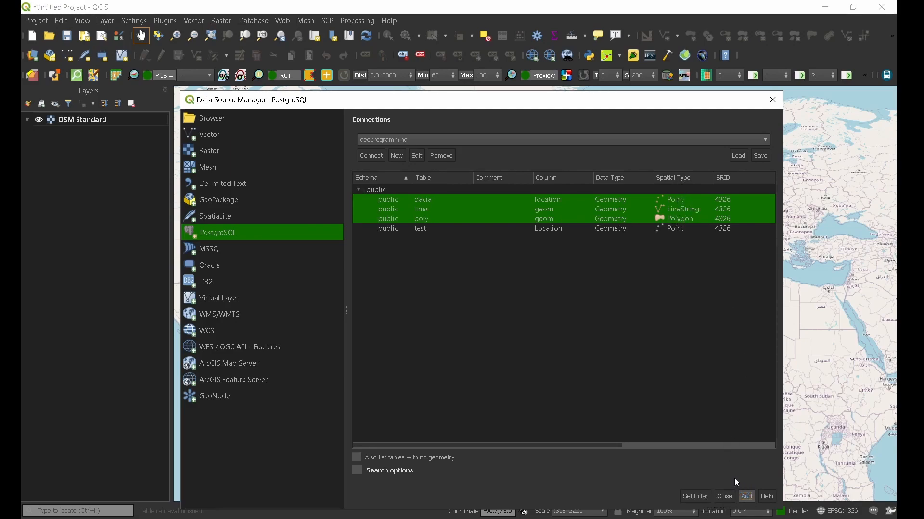
{"action": "left_click", "coordinate": [746, 496]}
{"action": "left_click", "coordinate": [773, 99]}
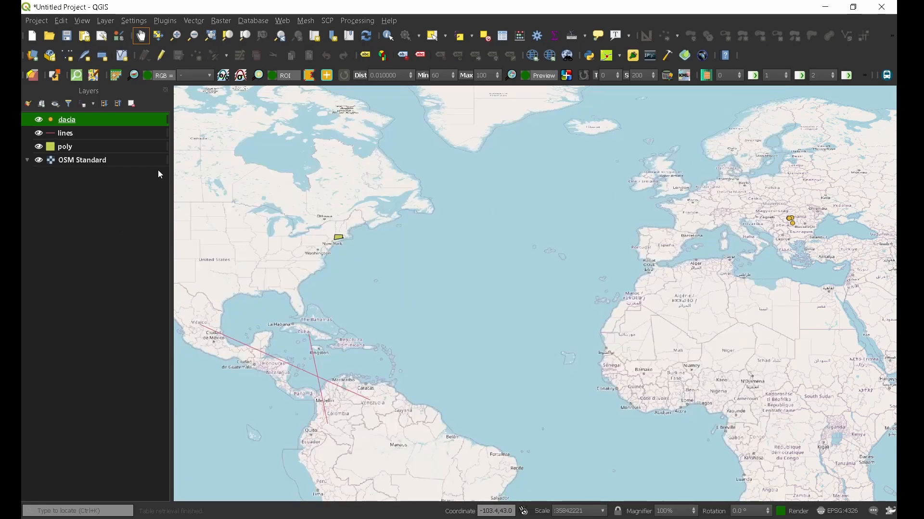
- Zoom to the dacia points in Romania and review their attributes: Tapae, Sarmizegetusa, Traiana, Oltenia
{"action": "scroll", "coordinate": [790, 217], "scroll_direction": "up", "scroll_amount": 4}
{"action": "left_click_drag", "start_coordinate": [753, 190], "coordinate": [714, 326]}
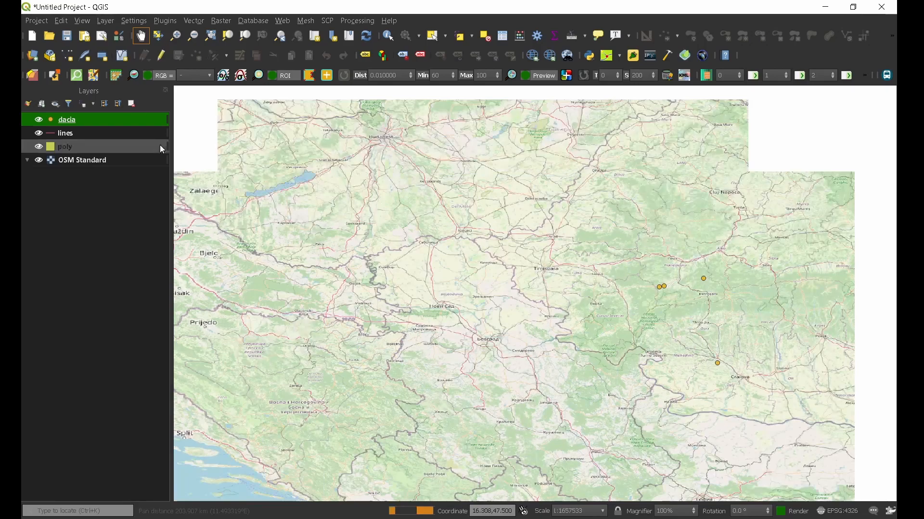
{"action": "scroll", "coordinate": [412, 300], "scroll_direction": "down", "scroll_amount": 1}
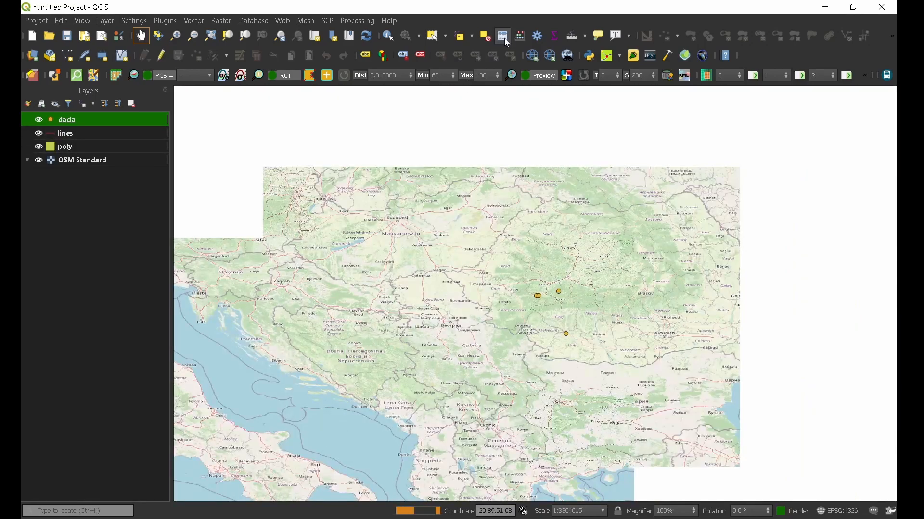
{"action": "left_click", "coordinate": [503, 37]}
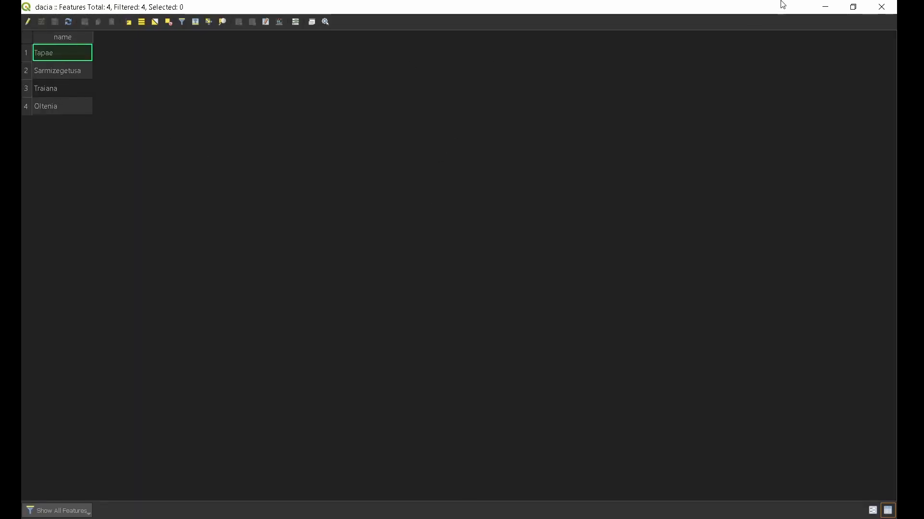
{"action": "left_click", "coordinate": [882, 6]}
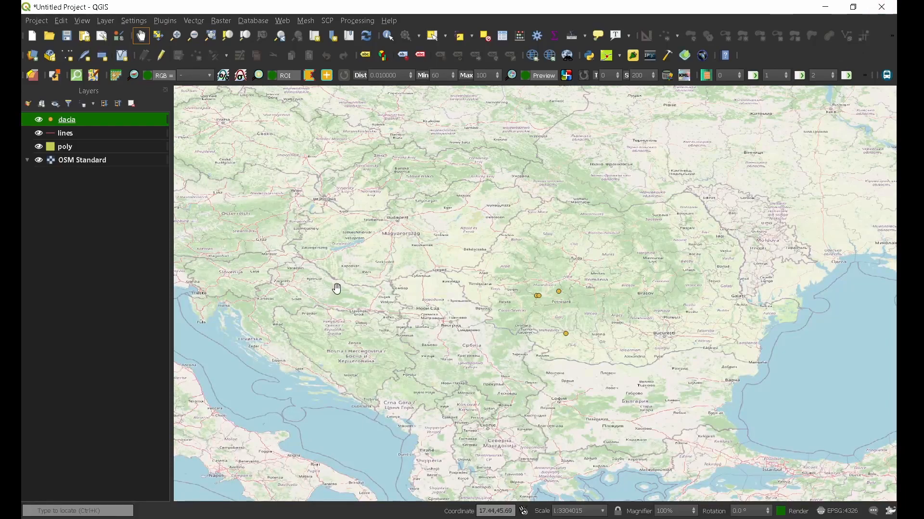
- Pan across the map, then zoom to the lines layer crossing Central America
{"action": "left_click_drag", "start_coordinate": [337, 289], "coordinate": [628, 326]}
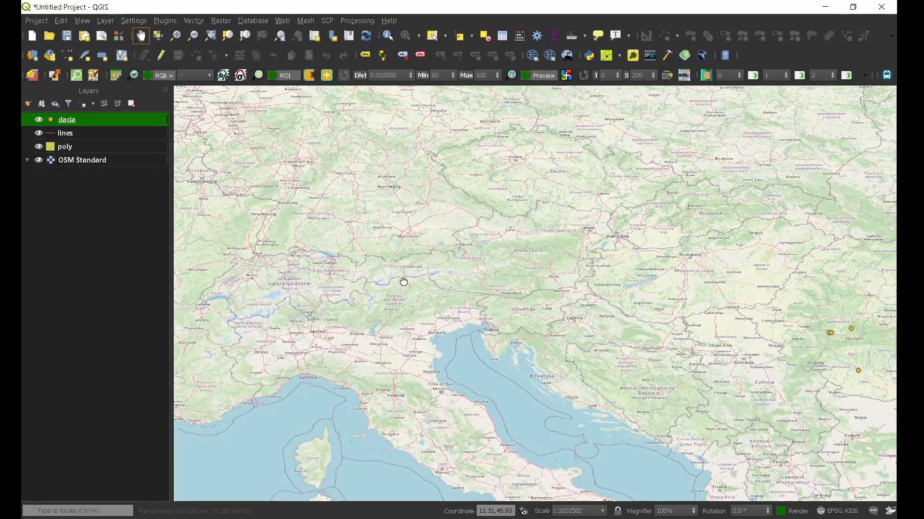
{"action": "left_click_drag", "start_coordinate": [397, 281], "coordinate": [766, 304]}
{"action": "scroll", "coordinate": [503, 305], "scroll_direction": "down", "scroll_amount": 3}
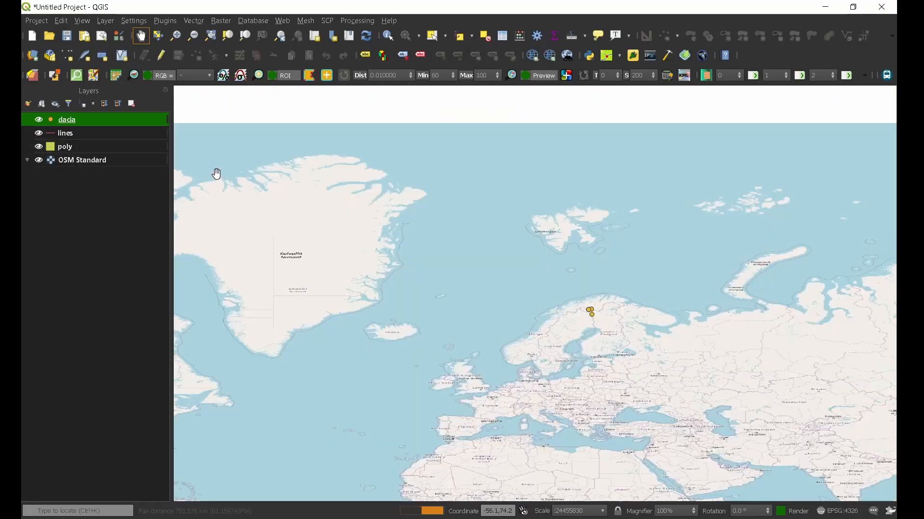
{"action": "right_click", "coordinate": [41, 135]}
{"action": "left_click", "coordinate": [88, 142]}
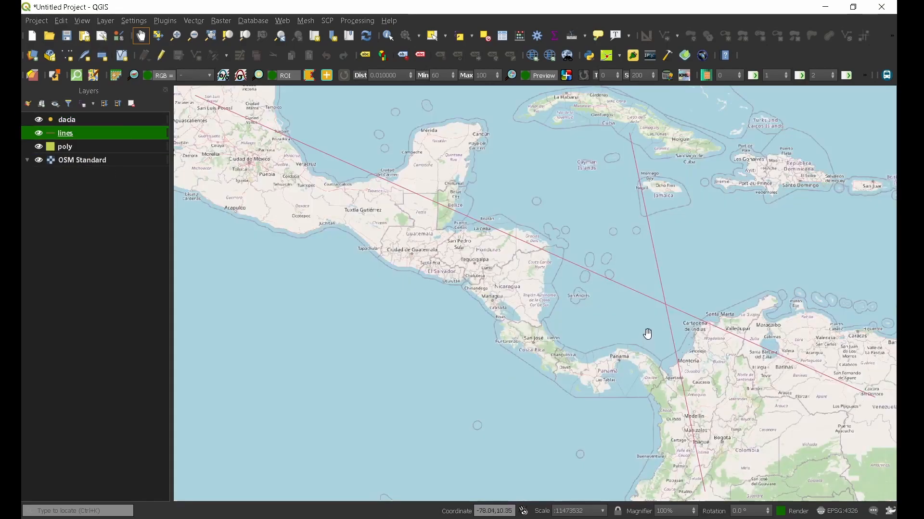
{"action": "scroll", "coordinate": [367, 208], "scroll_direction": "down", "scroll_amount": 1}
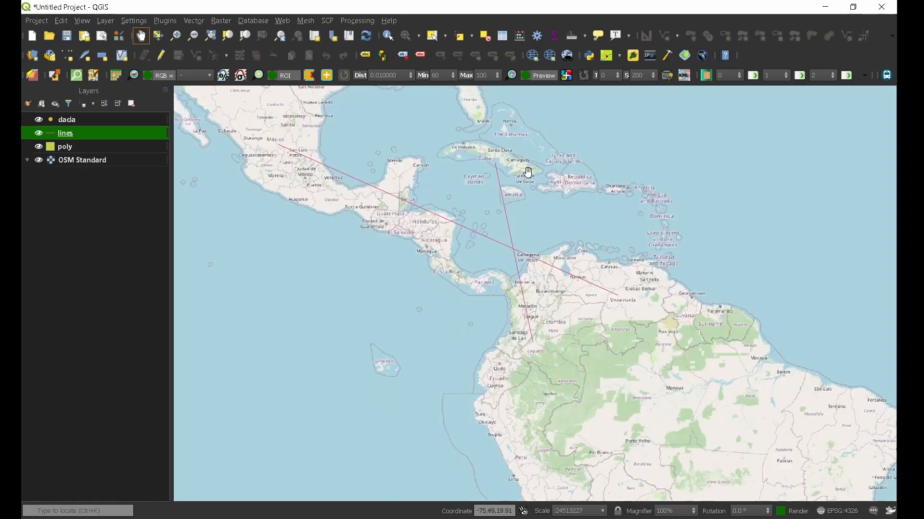
- Zoom to the poly layer and back out to show its polygons north of Long Island
{"action": "right_click", "coordinate": [63, 147]}
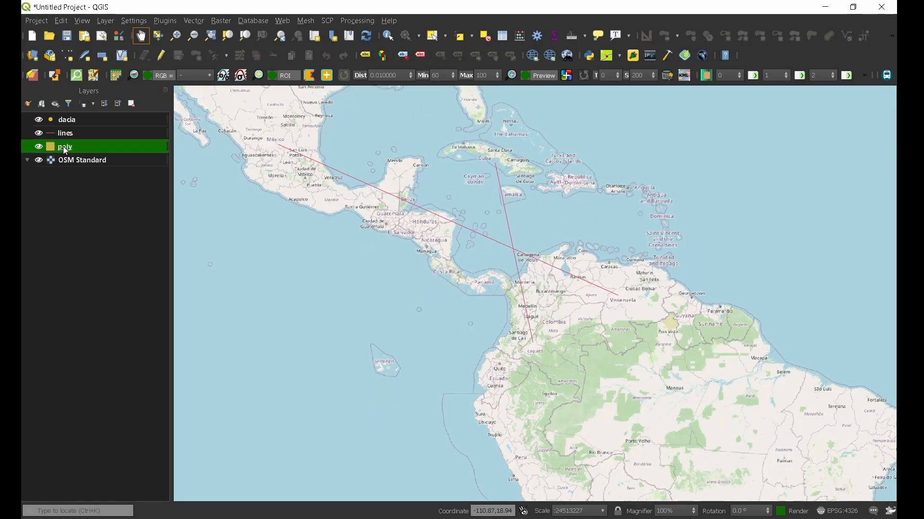
{"action": "left_click", "coordinate": [117, 160]}
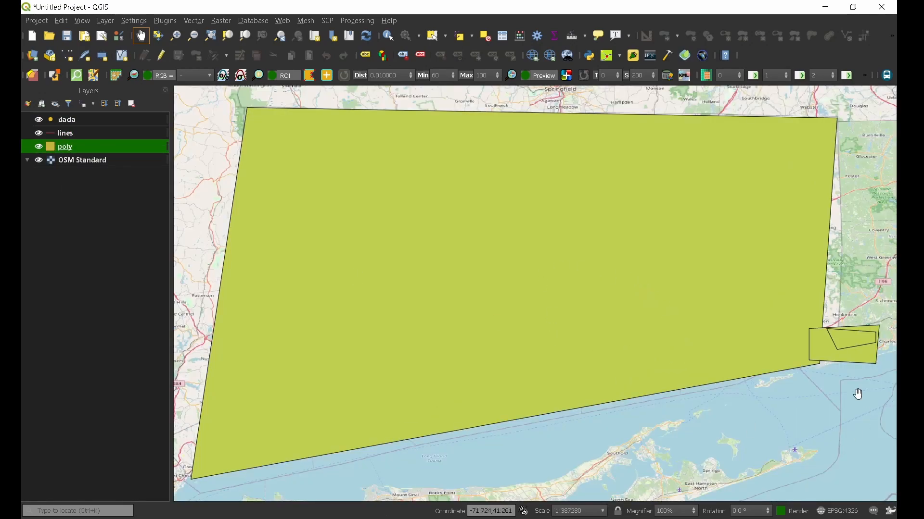
{"action": "scroll", "coordinate": [660, 303], "scroll_direction": "down", "scroll_amount": 1}
{"action": "scroll", "coordinate": [510, 273], "scroll_direction": "down", "scroll_amount": 1}
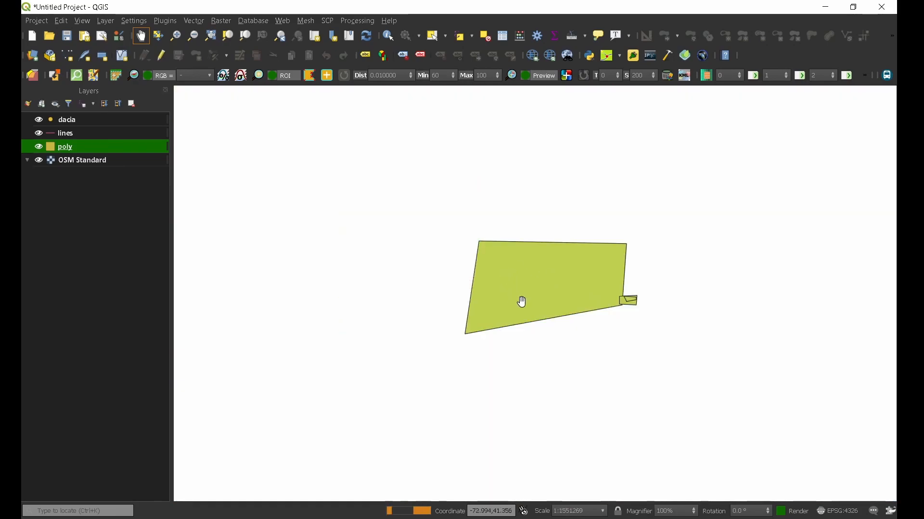